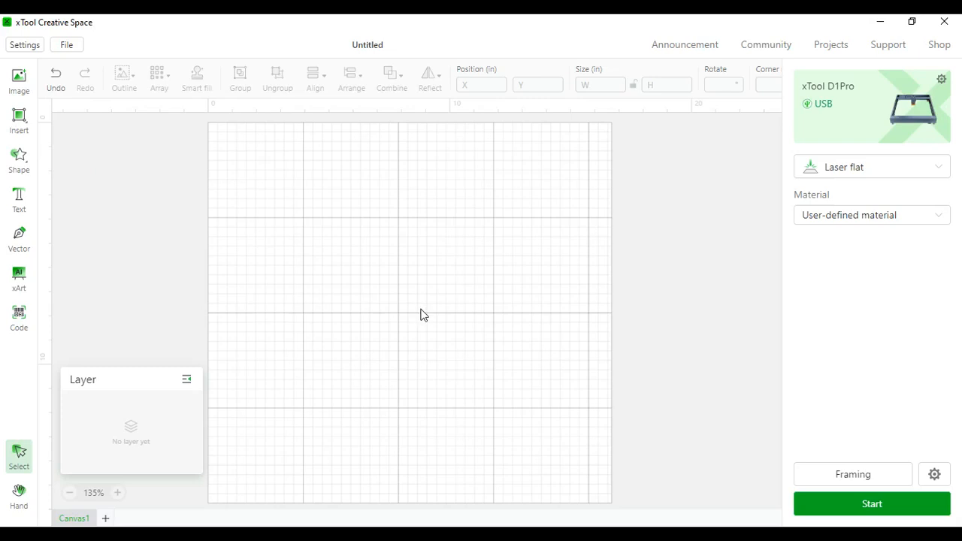
Step: Add a tree outline from the Plant shapes in the shape library to the canvas
click(18, 160)
click(97, 302)
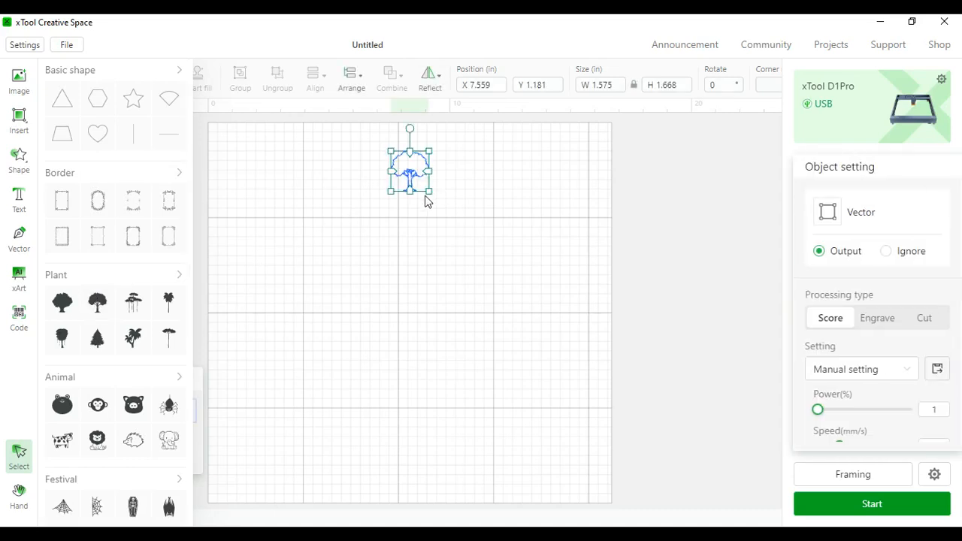
click(458, 222)
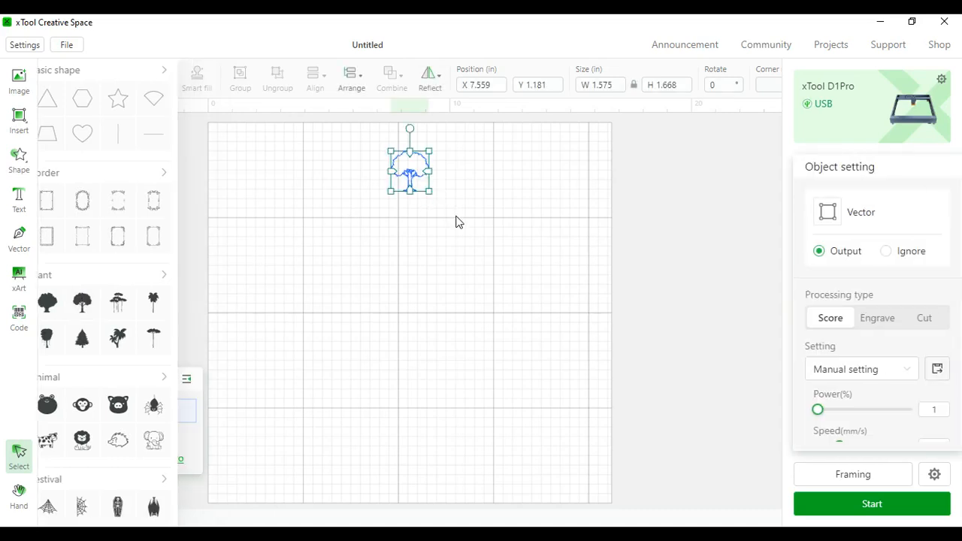
click(405, 224)
Step: Resize the tree outline to a width of 5 inches
click(419, 181)
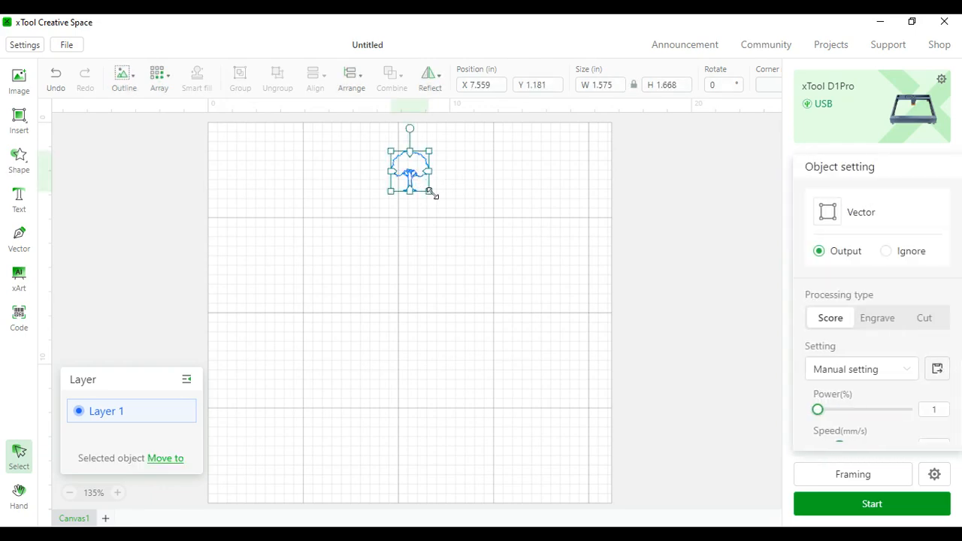
drag(431, 193, 537, 304)
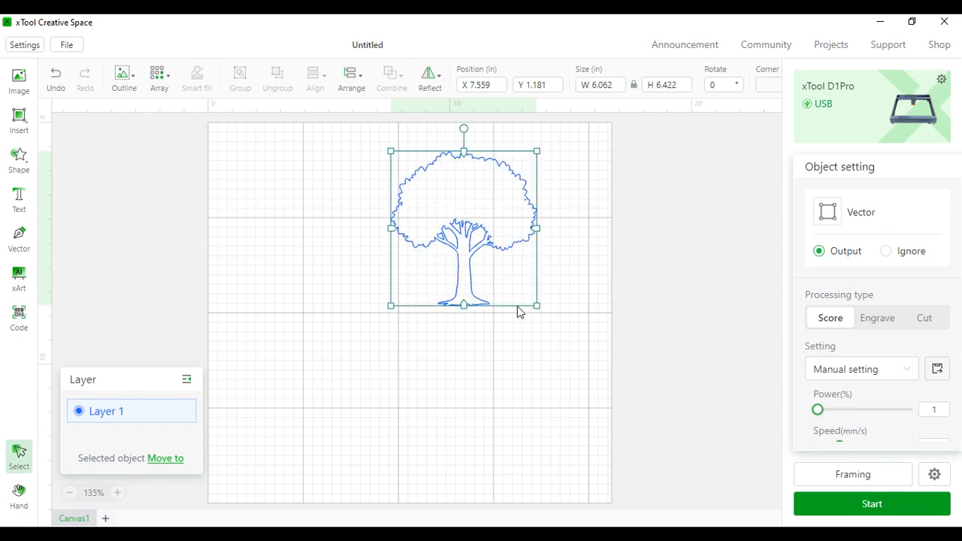
click(605, 85)
double_click(609, 85)
text(6.04)
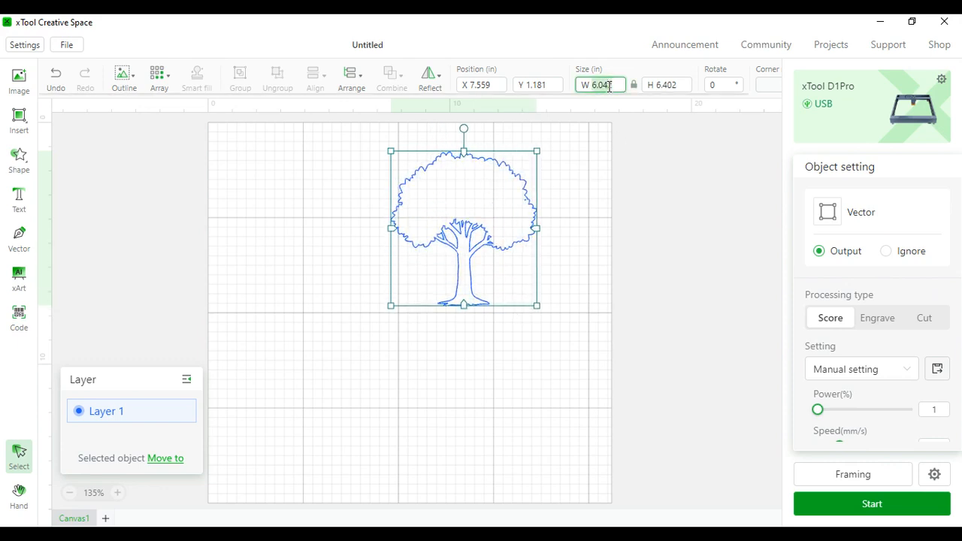
text(5)
click(290, 305)
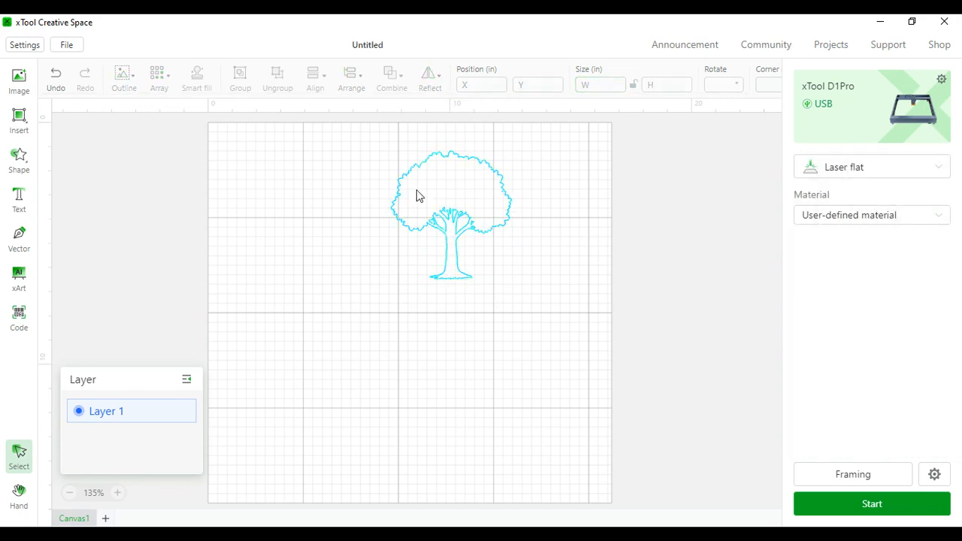
Step: Move the tree outline to the middle of the canvas and deselect it
mouse_move(418, 199)
mouse_down()
mouse_move(329, 273)
mouse_move(355, 273)
mouse_up()
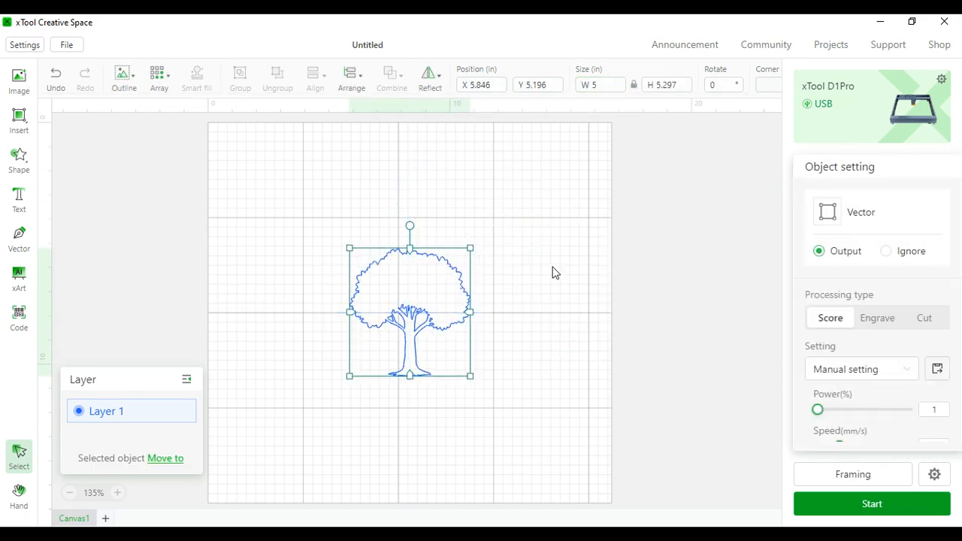
click(483, 408)
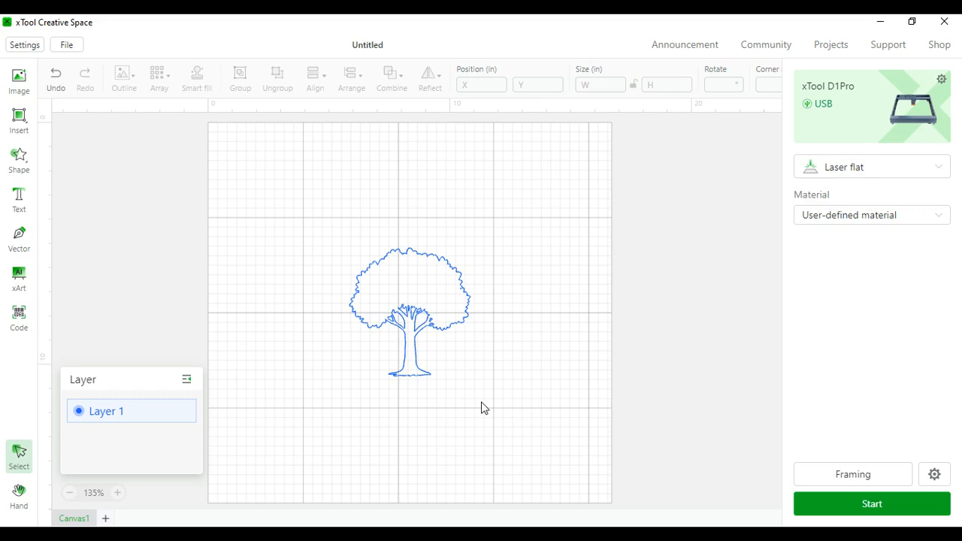
click(821, 482)
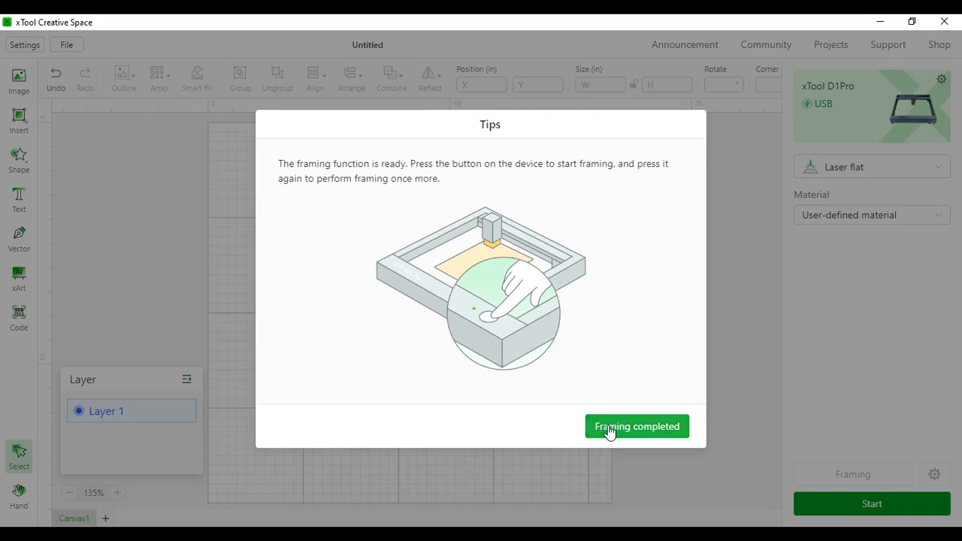
click(609, 430)
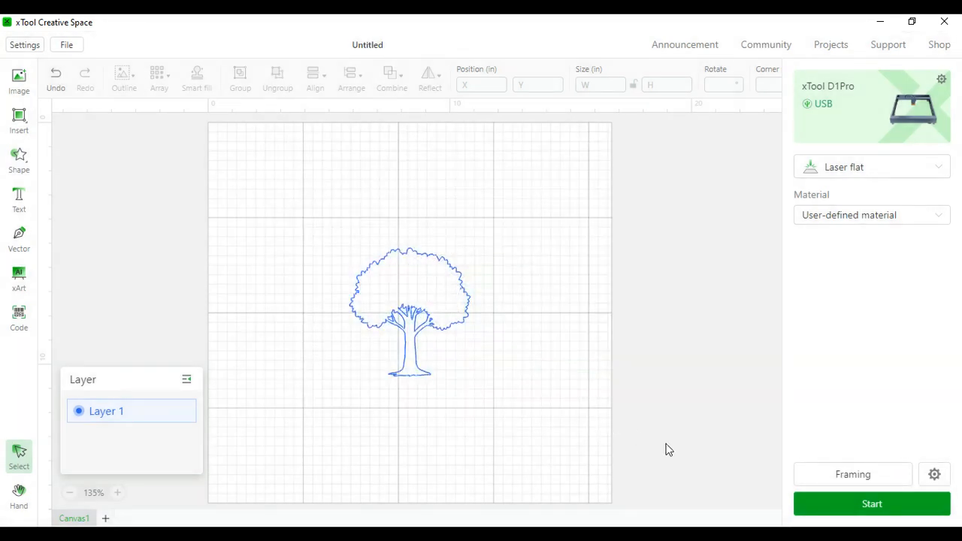
click(850, 502)
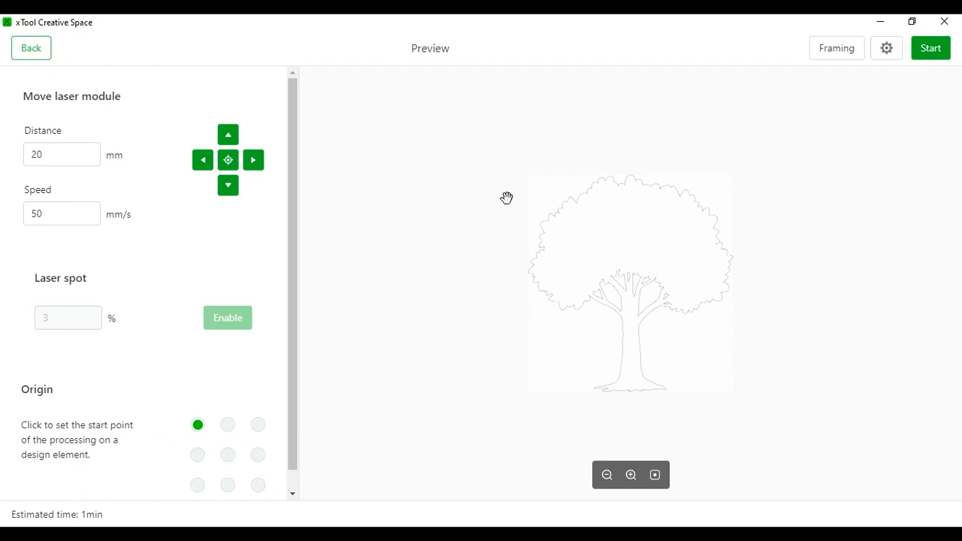
drag(291, 372, 291, 418)
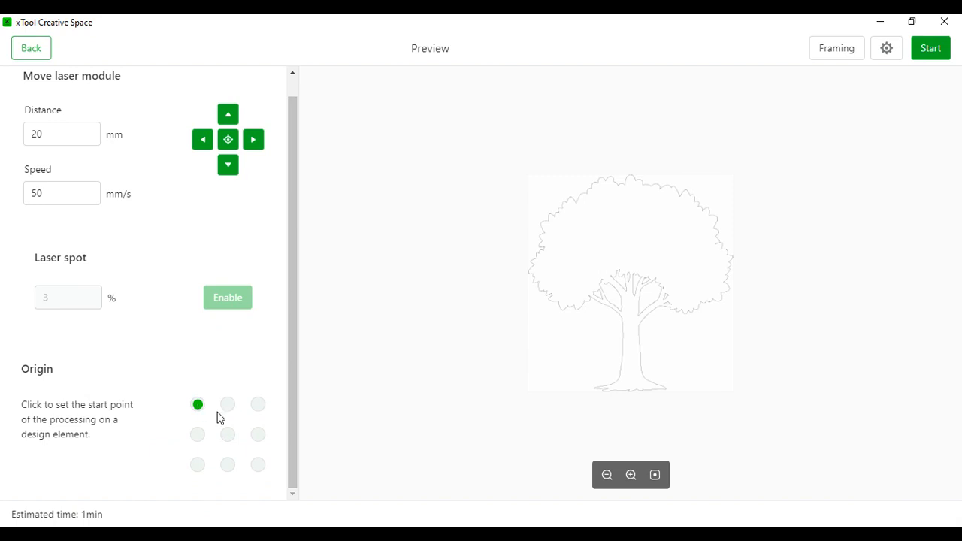
Step: Try the centre, middle-right and bottom-right Origin points, then set Origin back to top-left
click(228, 435)
click(258, 435)
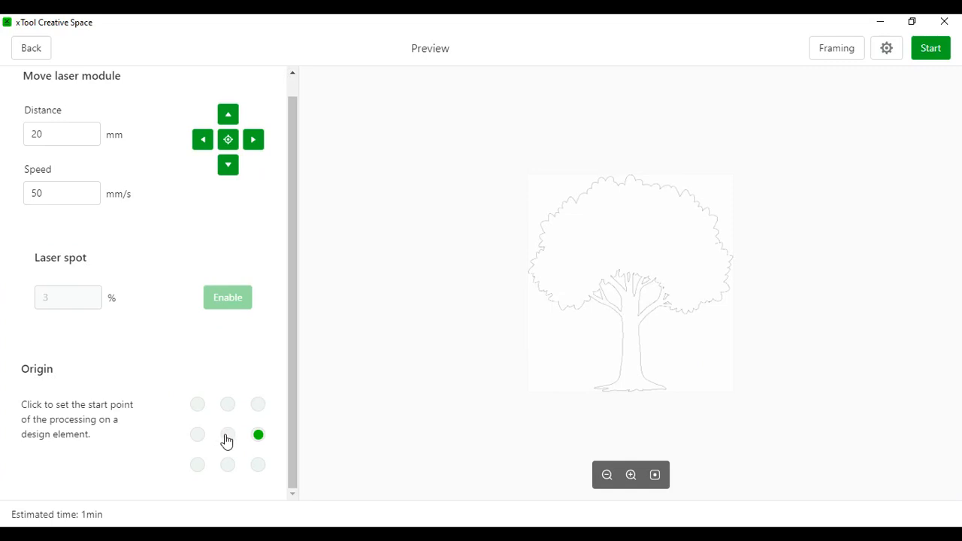
click(258, 464)
click(198, 406)
scroll(291, 365, up, 1)
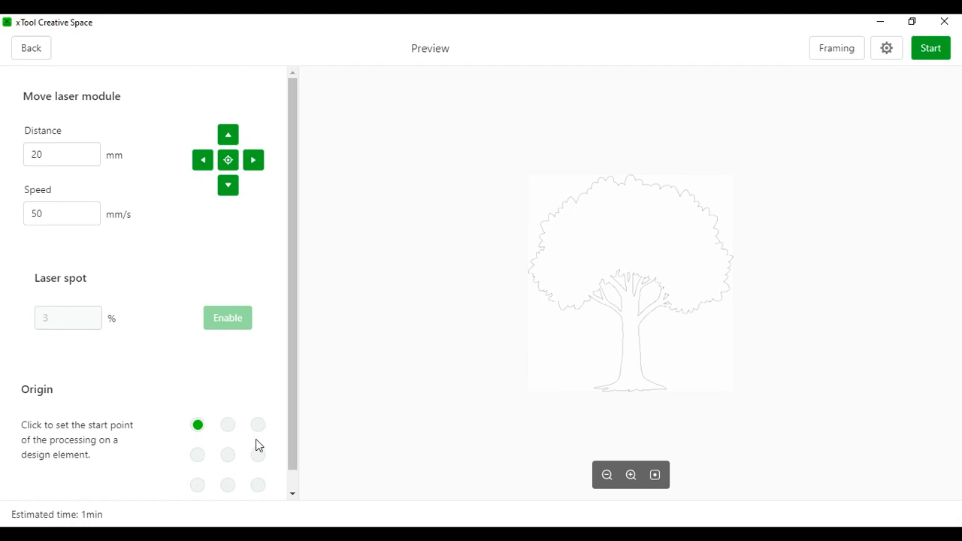
Step: Frame the tree from the preview and confirm framing has completed
click(837, 48)
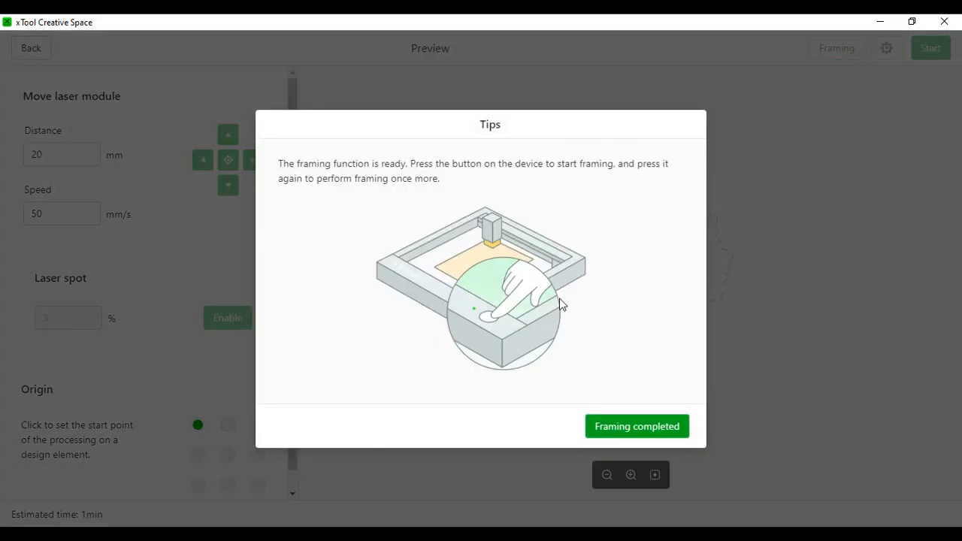
click(605, 425)
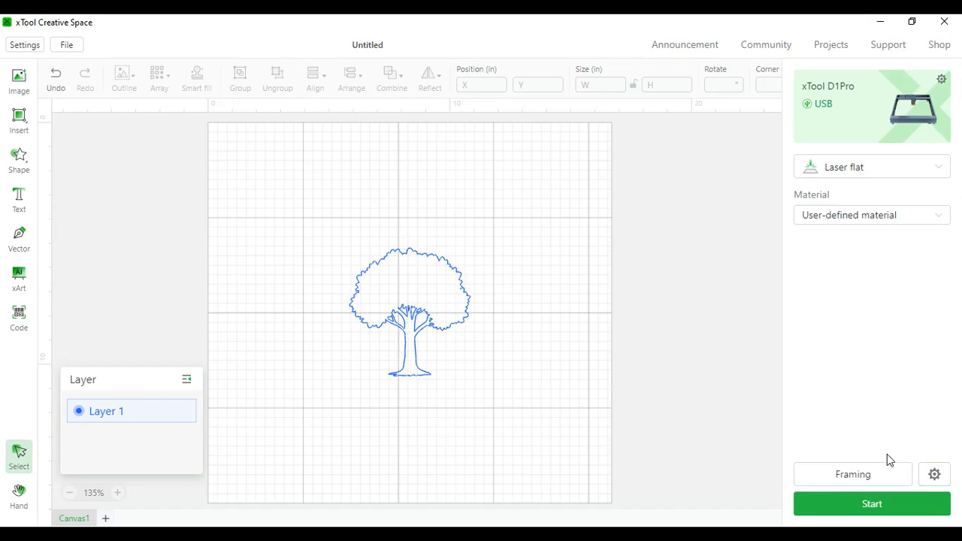
Step: Lower the framing Speed slider to 80 mm/s and reopen the processing preview
click(934, 476)
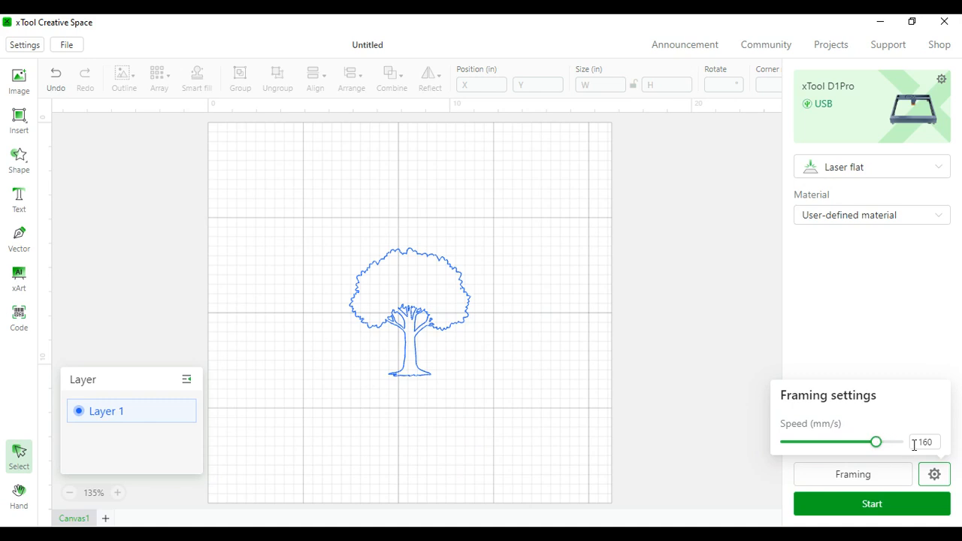
mouse_move(876, 443)
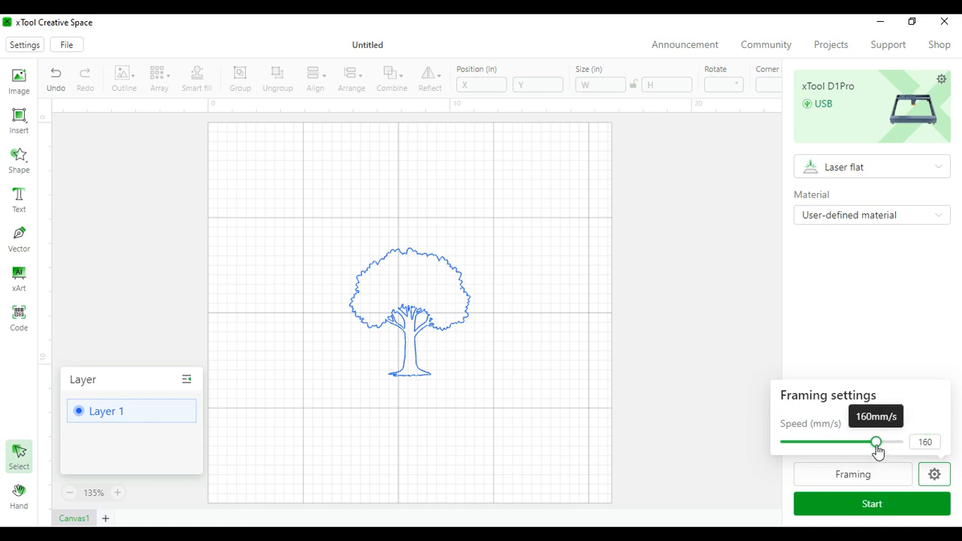
drag(878, 444, 782, 444)
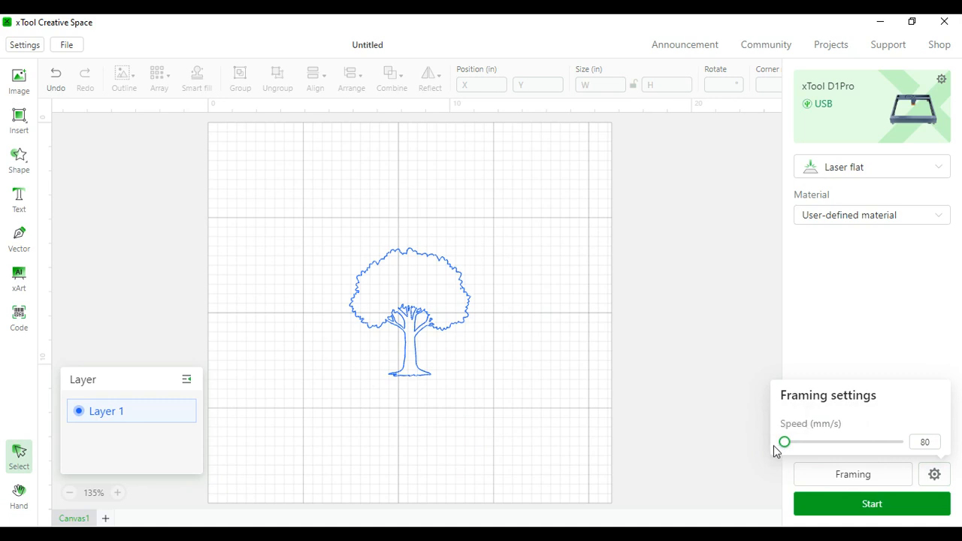
click(842, 318)
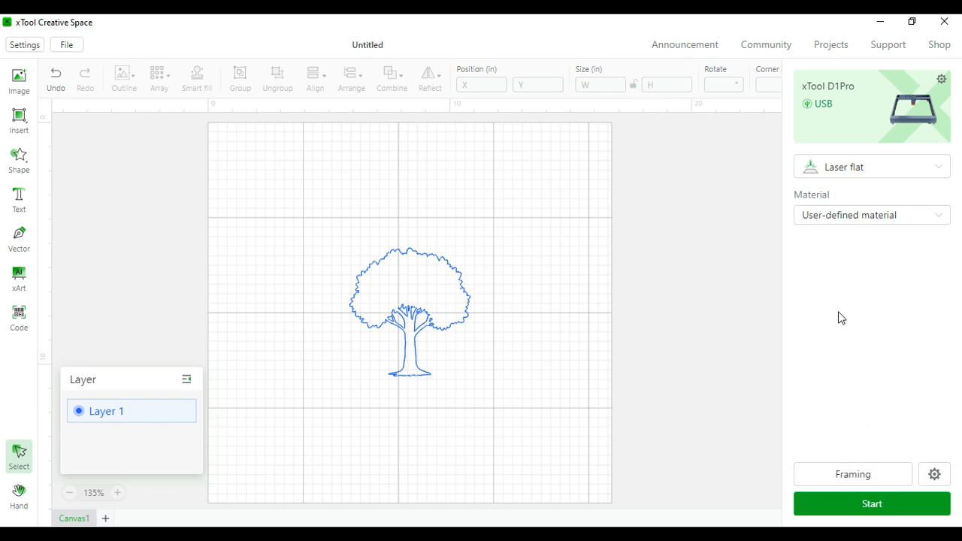
click(838, 513)
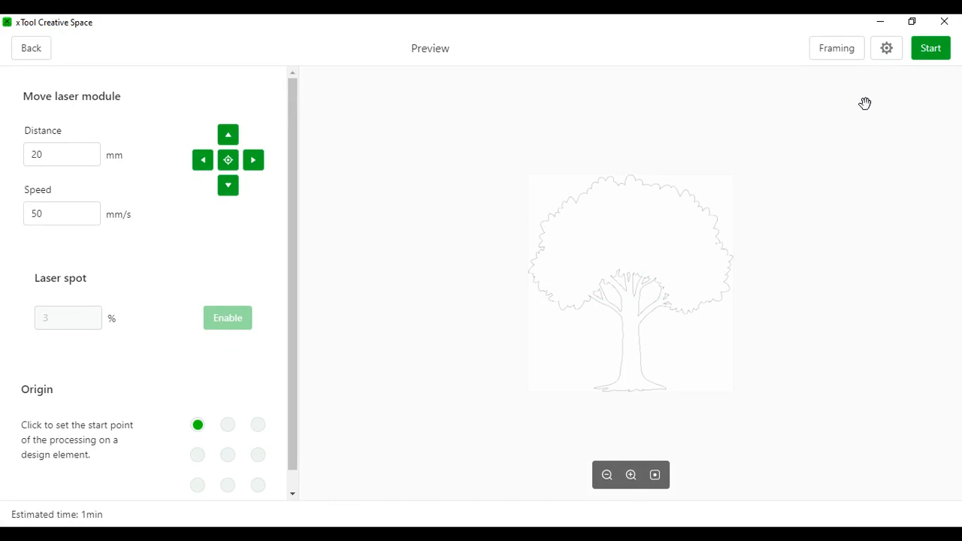
click(890, 51)
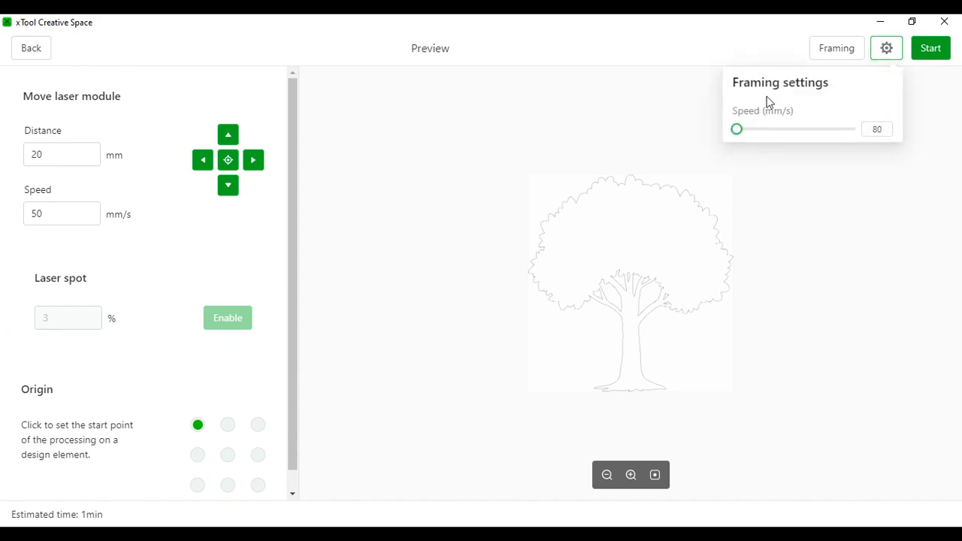
click(879, 130)
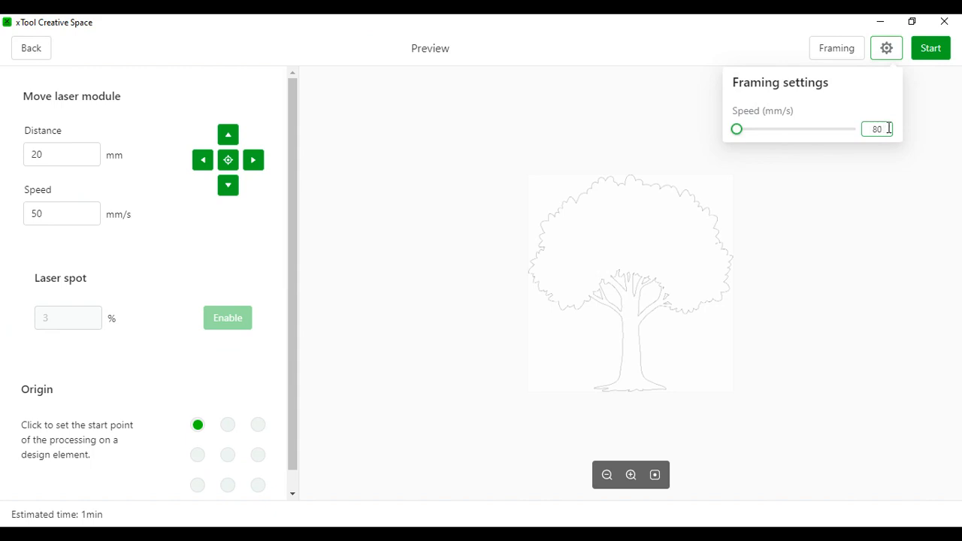